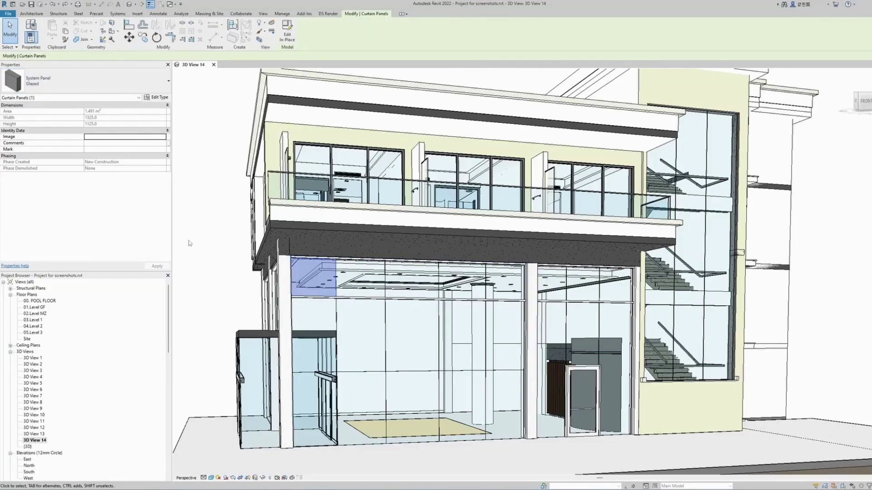
# Replace the glazed panel in the third bay of the front curtain wall's top row with a louvre panel
pyautogui.click(190, 243)
pyautogui.click(411, 280)
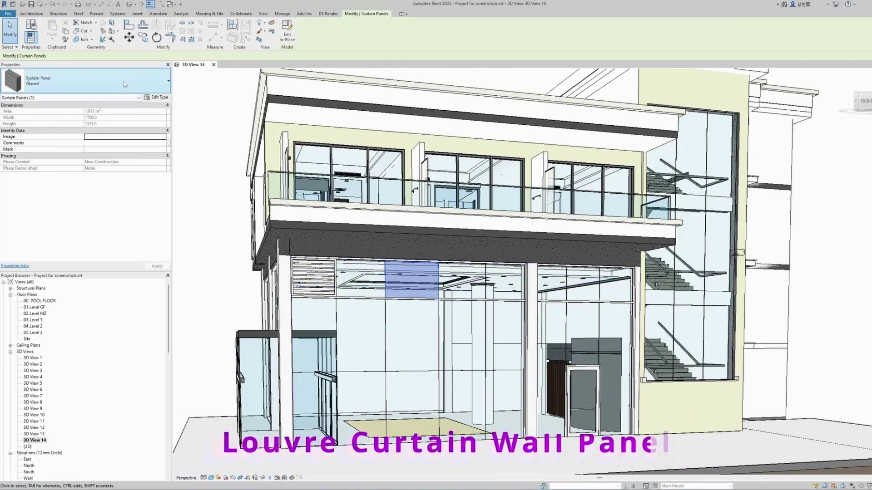
pyautogui.click(123, 81)
pyautogui.click(45, 155)
pyautogui.press('Escape')
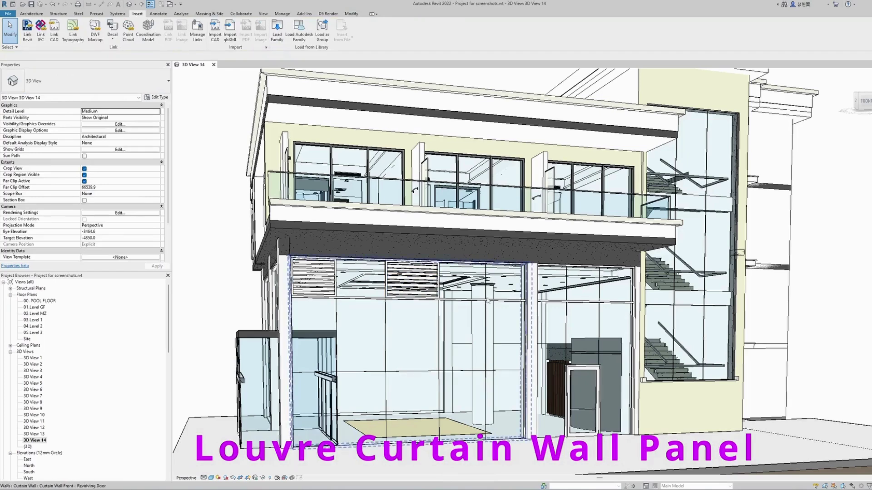
# Replace the glazed panel in the fifth bay of the front curtain wall's top row with a louvre panel
pyautogui.click(504, 282)
pyautogui.click(90, 81)
pyautogui.click(183, 249)
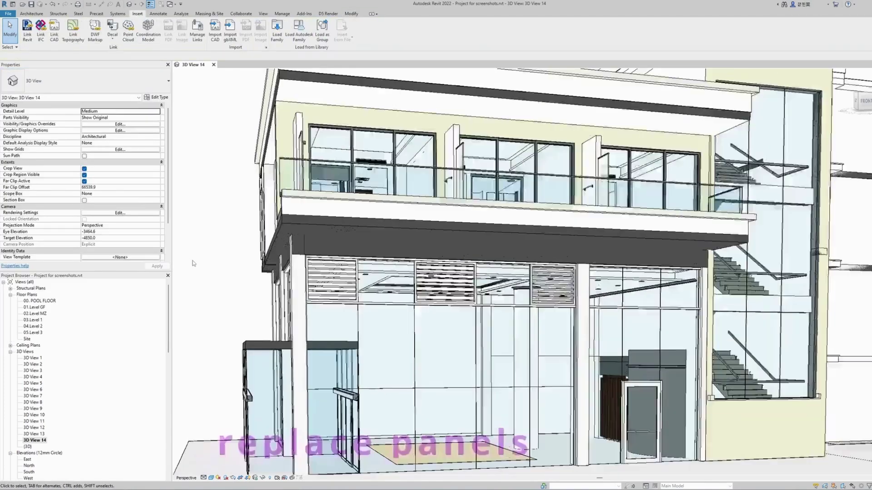
# Set the angle of the first bay's Oval Shaped louvre panel type to 0° and reopen its type properties
pyautogui.scroll(3, 372, 299)
pyautogui.click(372, 300)
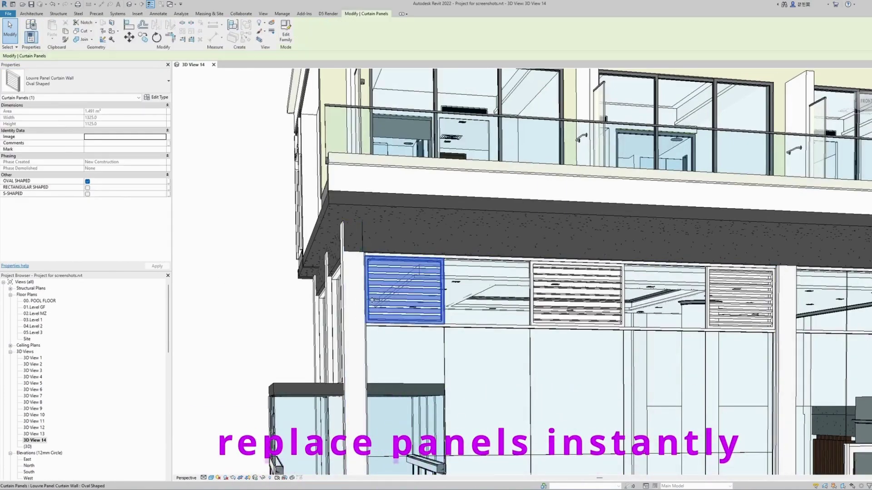
pyautogui.click(157, 97)
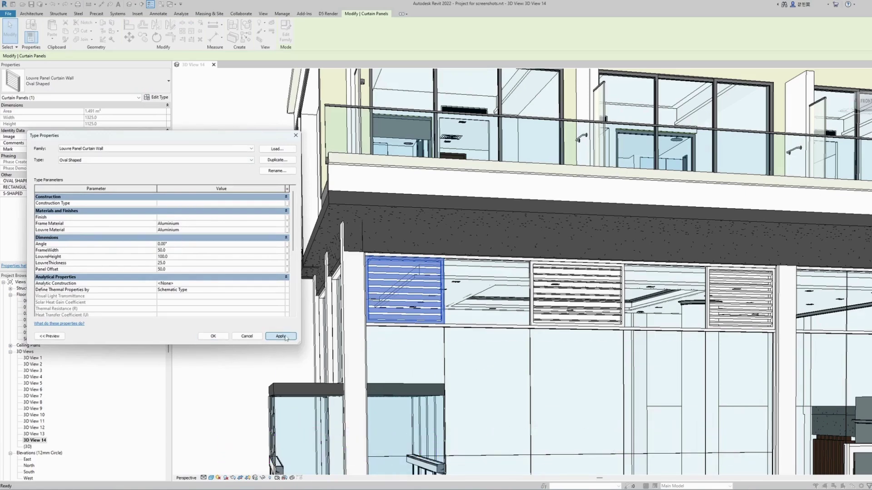
pyautogui.click(281, 336)
pyautogui.click(213, 336)
pyautogui.click(157, 97)
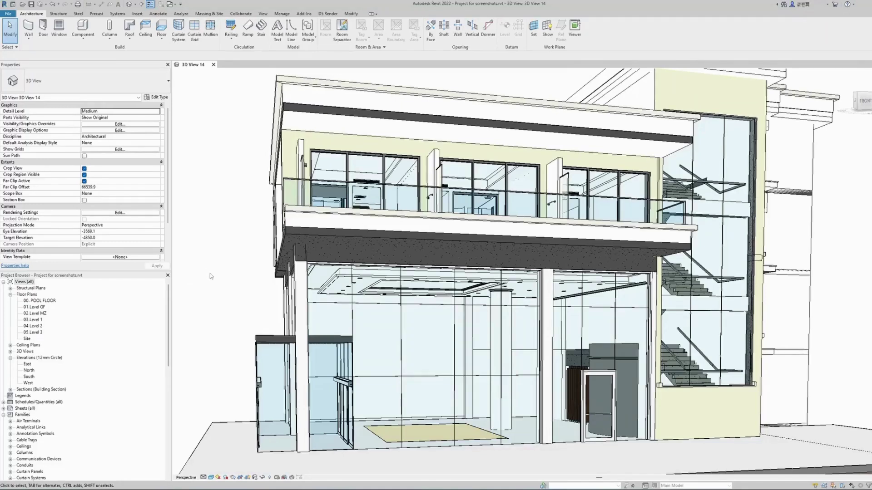
# Inspect the properties of the ground-floor front curtain wall and of one of its individual glazed panels
pyautogui.click(310, 321)
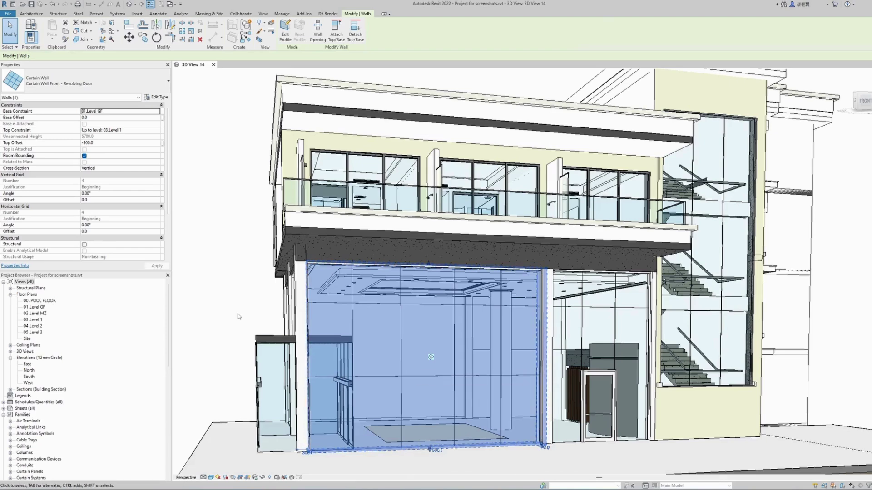
pyautogui.click(261, 321)
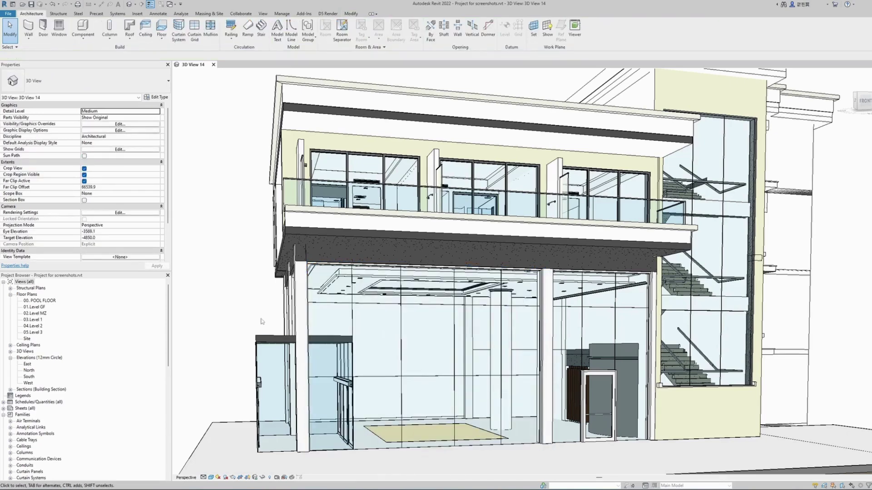
pyautogui.click(351, 330)
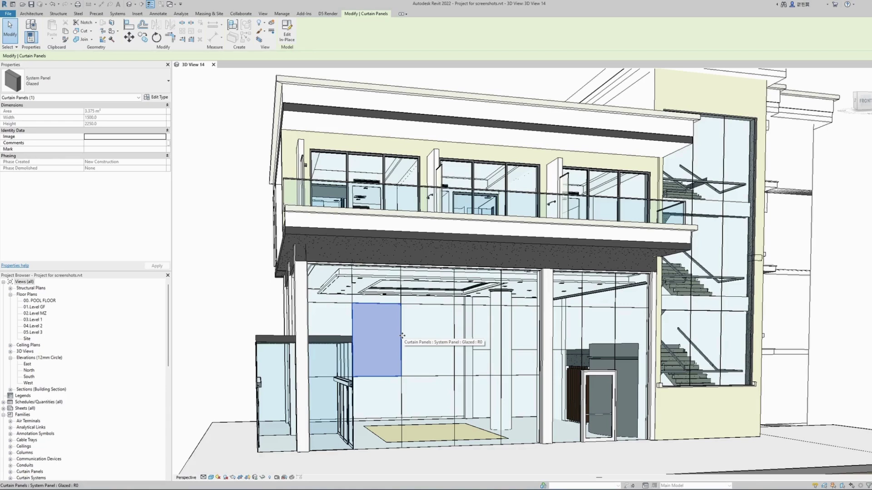
pyautogui.click(223, 311)
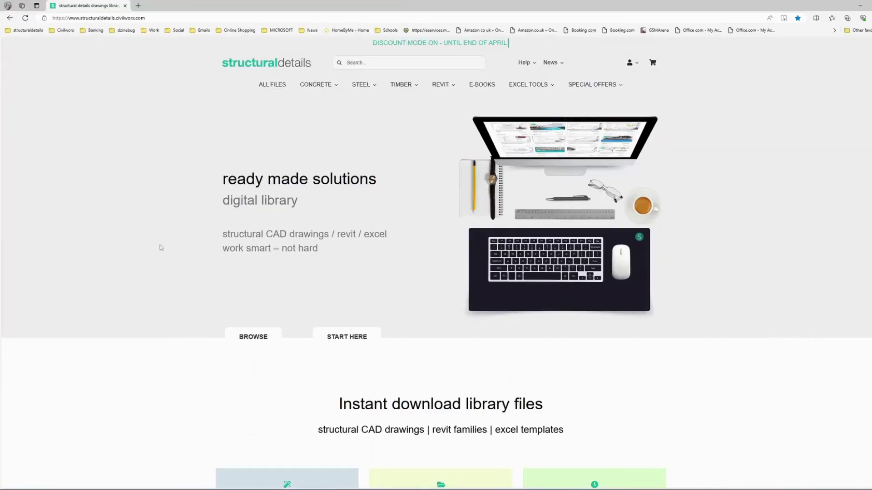
# Switch to the web browser and look through the Revit families category of the structuraldetails library
pyautogui.click(440, 85)
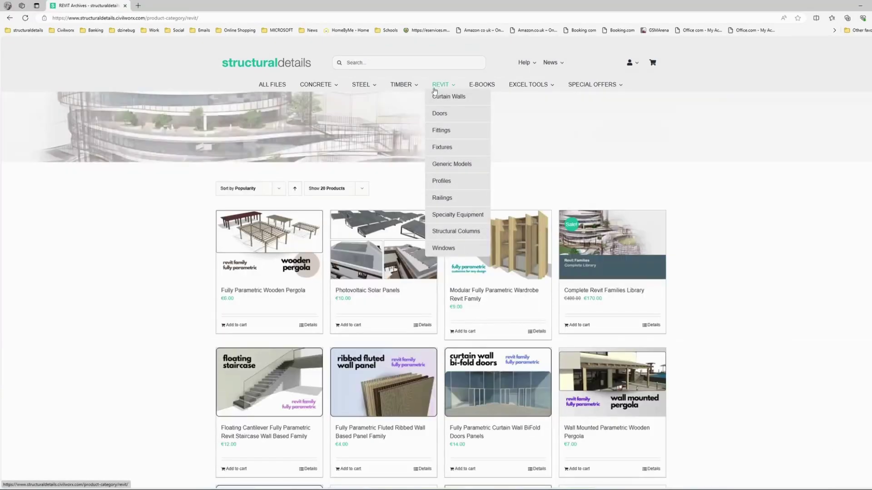
pyautogui.scroll(-12, 350, 171)
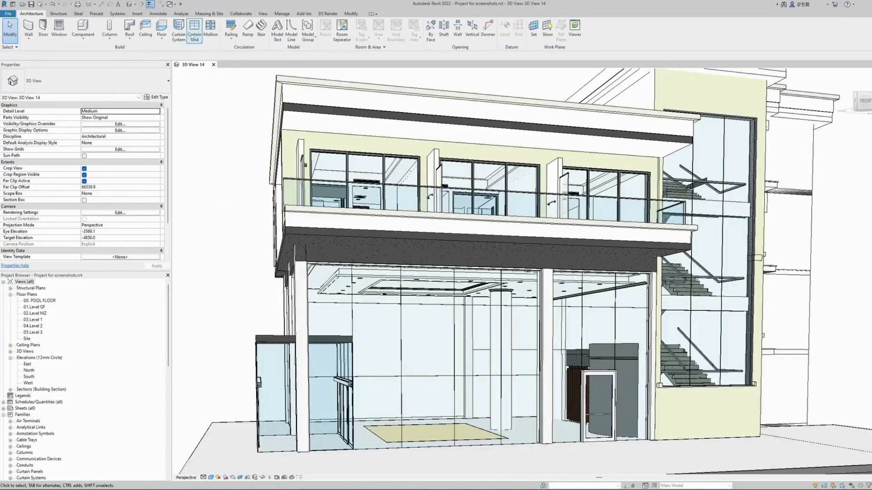
# Switch back to Revit and load the family file Louvre Panel Curtain Wall.rfa from the Downloads folder
pyautogui.click(138, 14)
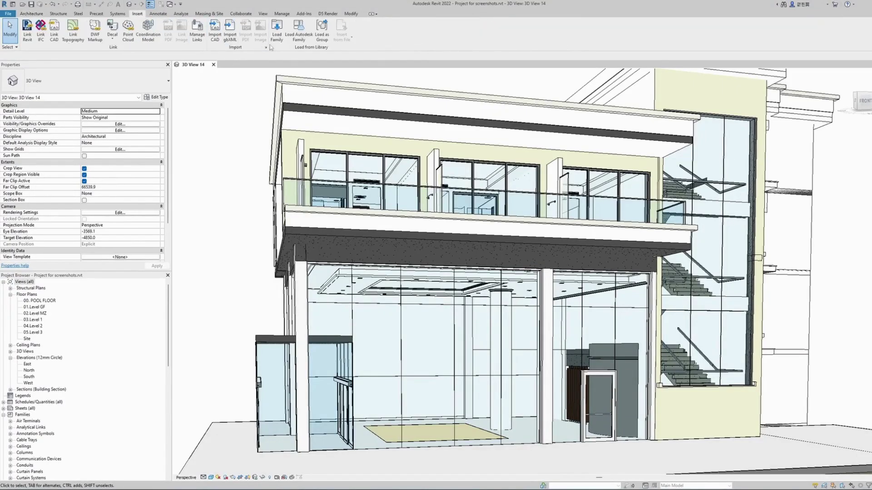
pyautogui.click(276, 27)
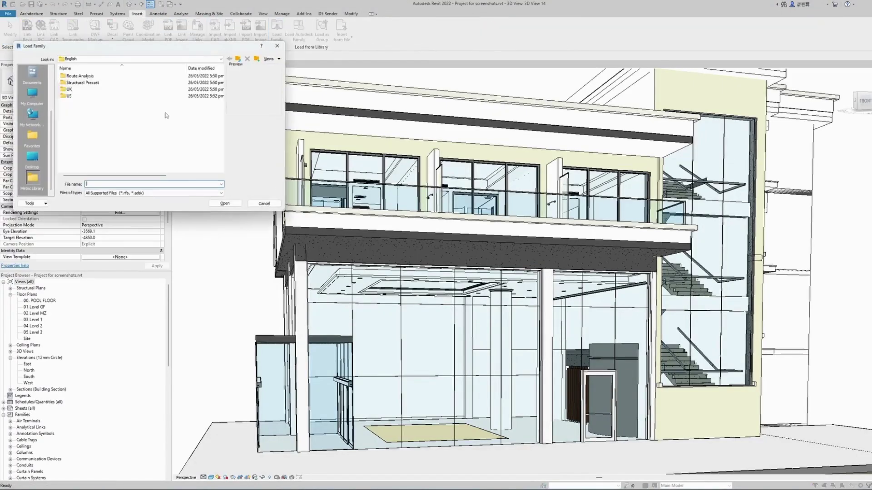
pyautogui.scroll(3, 32, 94)
pyautogui.click(32, 94)
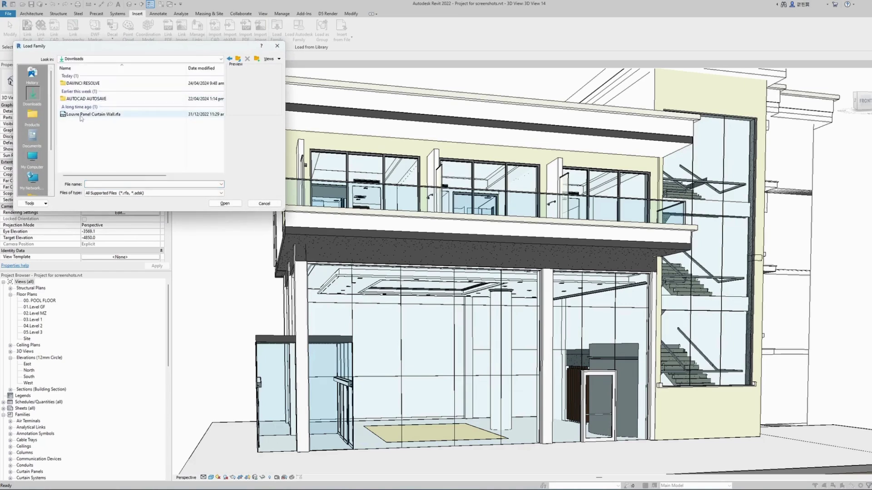
pyautogui.click(81, 117)
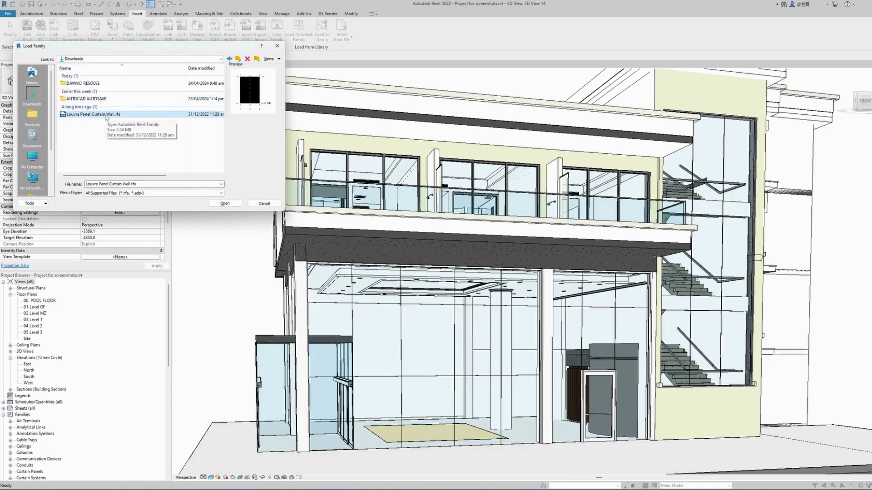
pyautogui.click(230, 204)
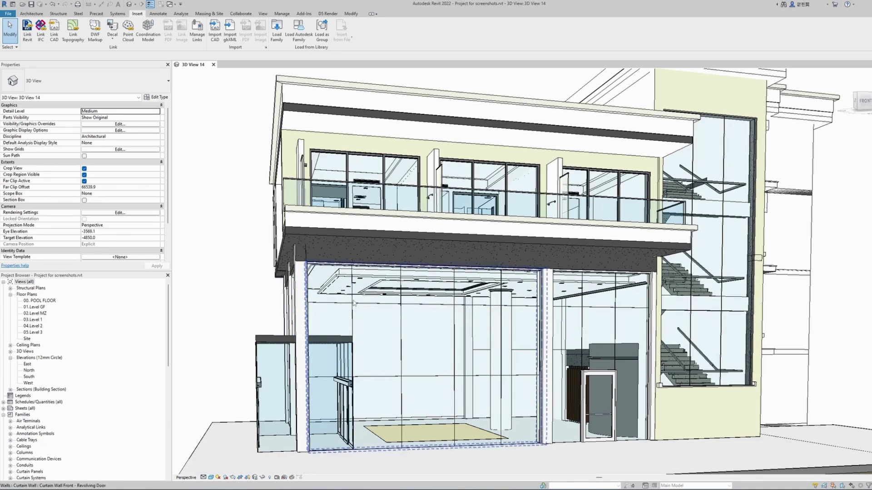
# Change the glazed panel in the second bay of the curtain wall's top row to the S-Shaped Louvre Panel Curtain Wall type
pyautogui.click(354, 303)
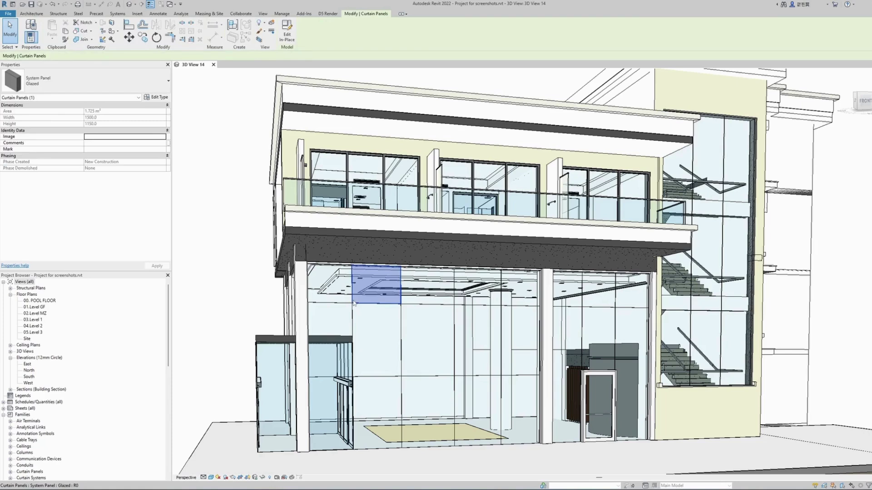
pyautogui.click(86, 81)
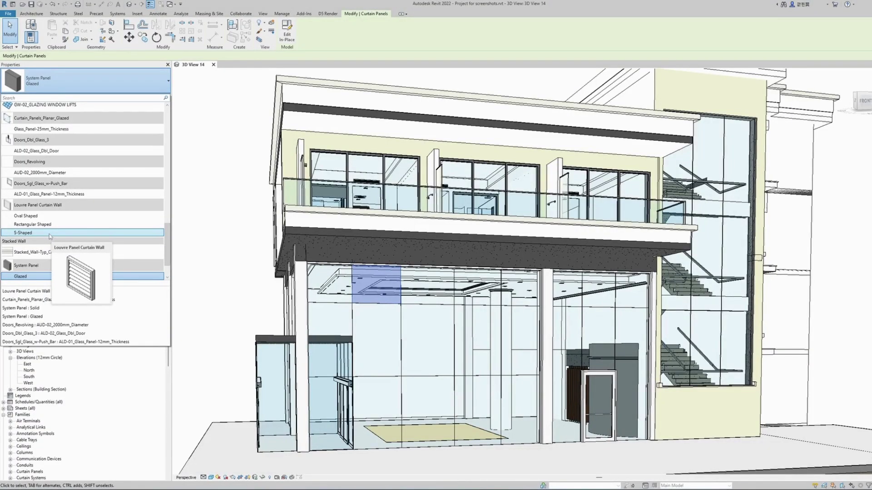
pyautogui.click(50, 233)
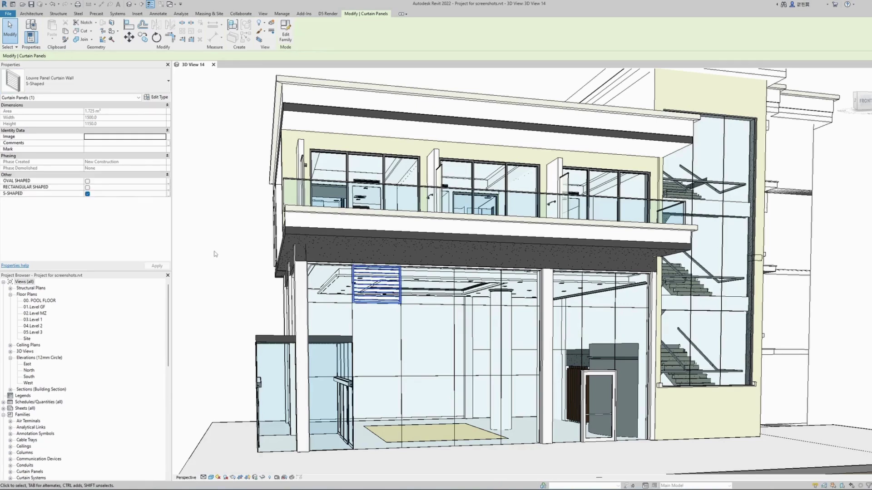
pyautogui.click(215, 254)
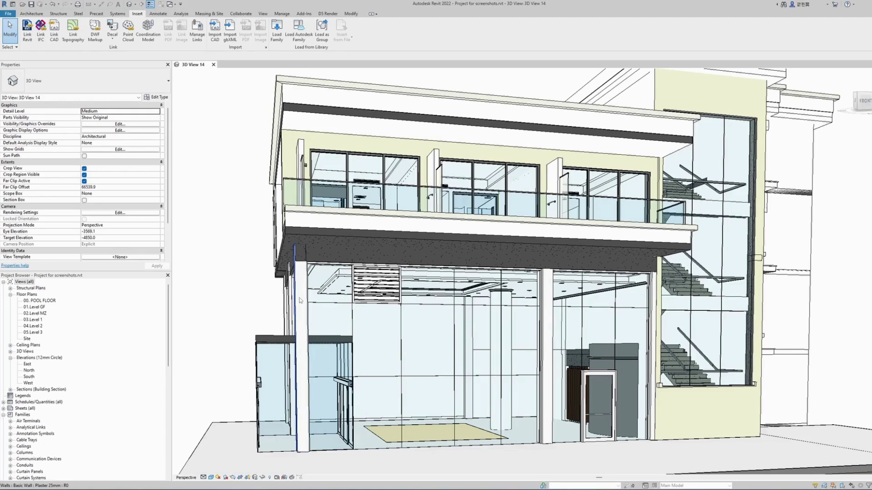
# Change the glazed panel in the third bay, second row from the top, to the Oval Shaped Louvre Panel Curtain Wall type
pyautogui.scroll(5, 364, 287)
pyautogui.scroll(-8, 363, 281)
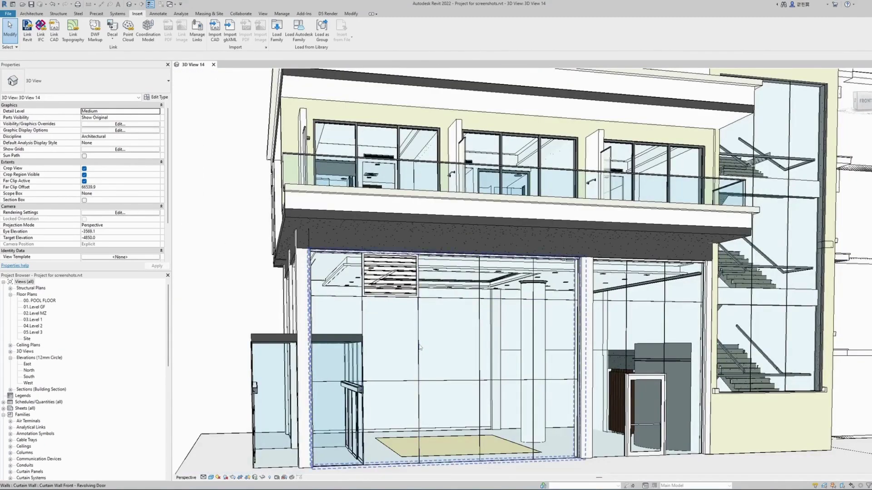
pyautogui.click(418, 345)
pyautogui.click(86, 80)
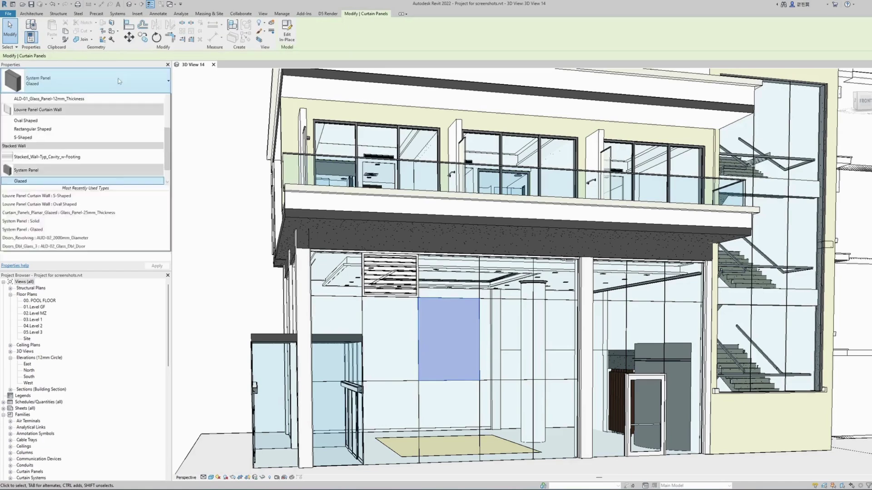
pyautogui.click(71, 216)
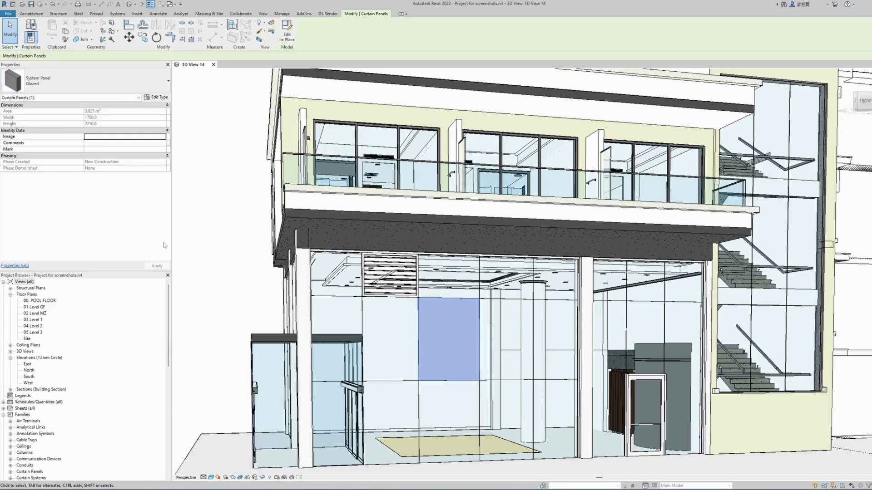
pyautogui.click(216, 261)
# Set the type angle of the second-row Oval Shaped louvre panel to 0° and apply the change
pyautogui.scroll(5, 394, 365)
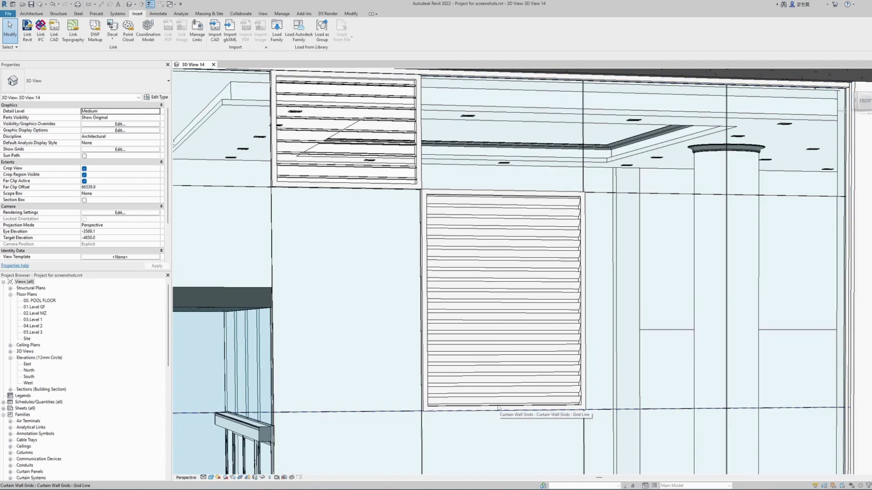
pyautogui.press('Tab')
pyautogui.click(428, 377)
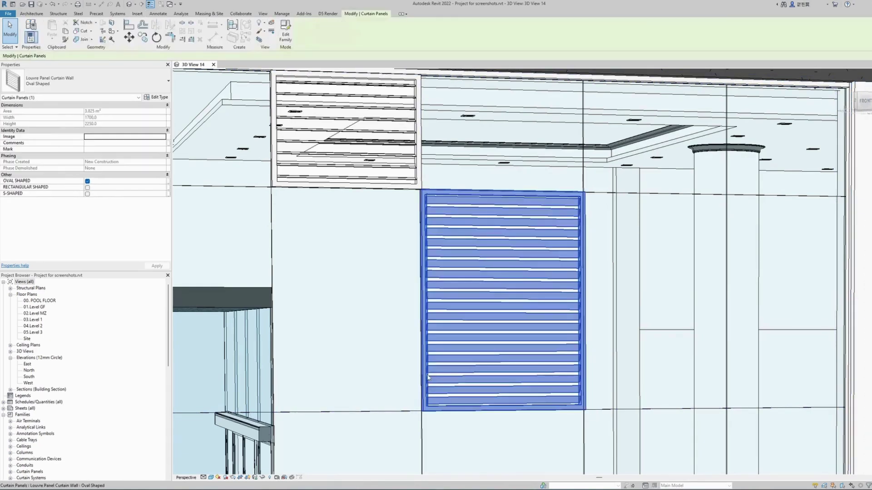
pyautogui.click(158, 97)
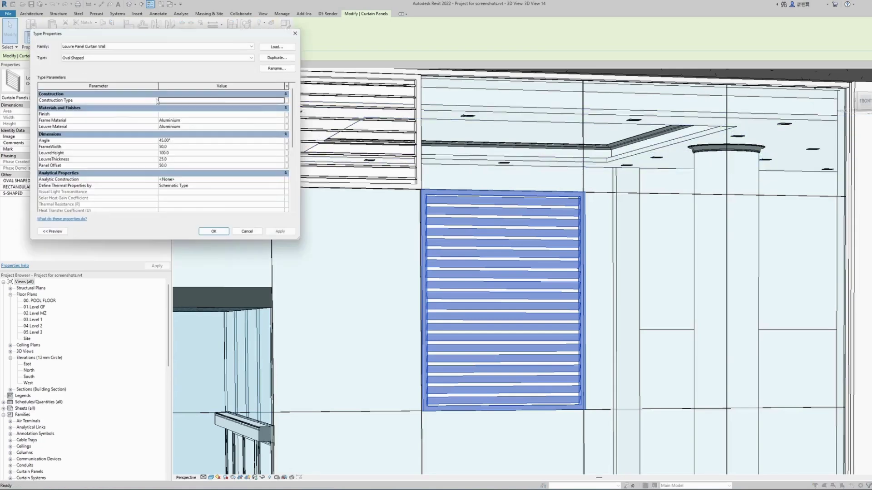
pyautogui.click(177, 140)
pyautogui.write('0')
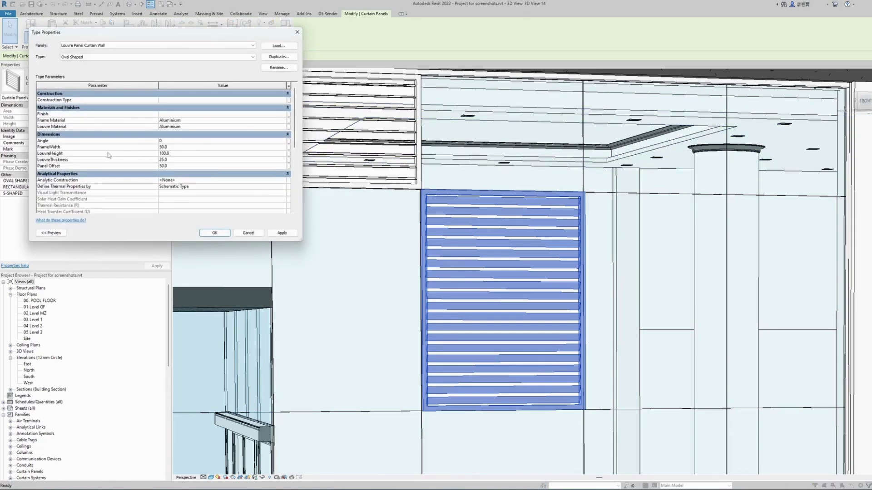
pyautogui.click(92, 147)
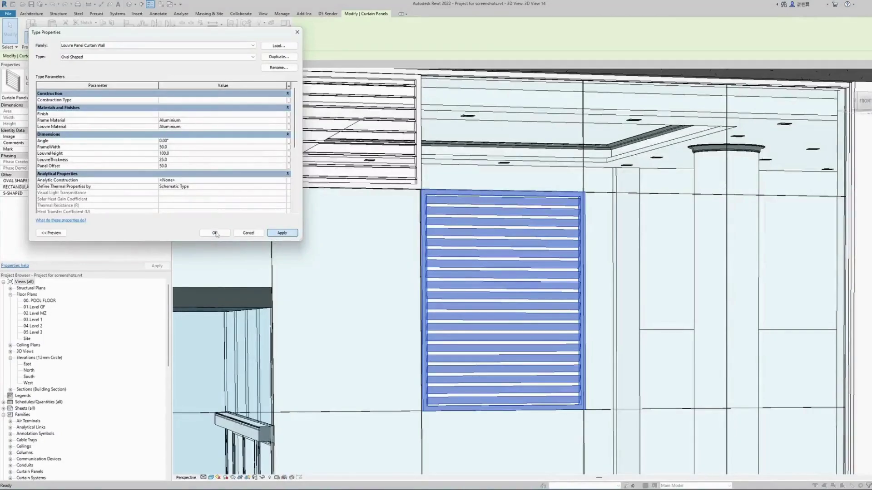
pyautogui.click(212, 233)
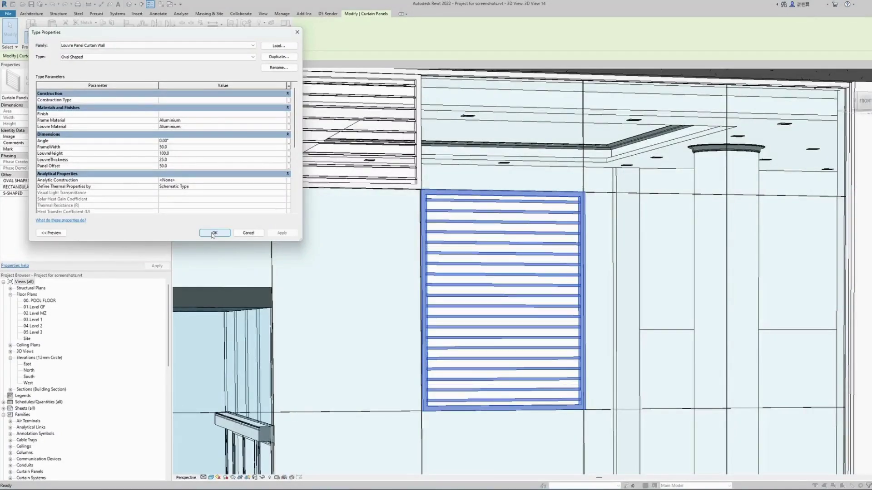
# Set the Oval Shaped louvre type's angle to 90° and apply it to close the slats
pyautogui.click(177, 141)
pyautogui.write('90')
pyautogui.click(215, 233)
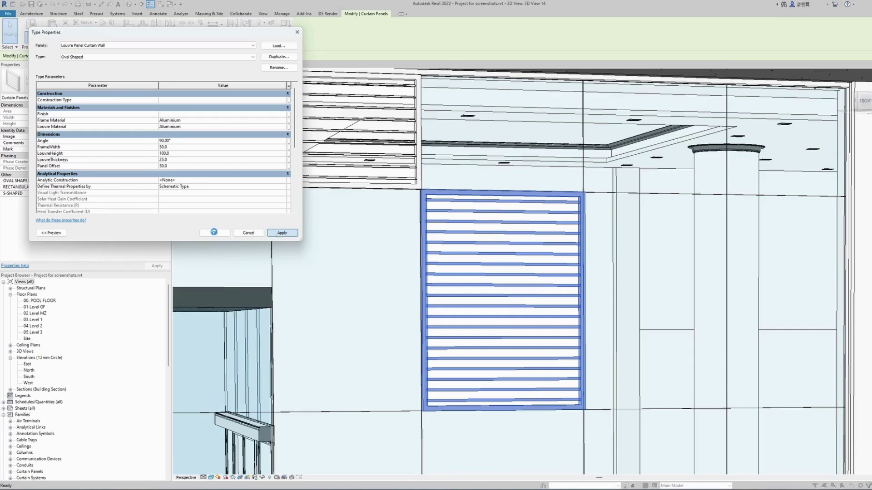
# Set the Oval Shaped louvre type's LouvreHeight to 200 and apply the change
pyautogui.click(178, 153)
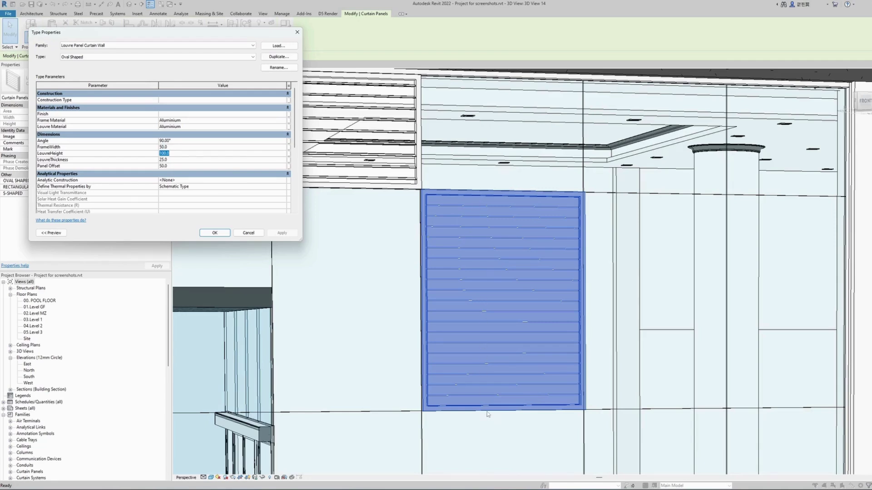
pyautogui.write('200')
pyautogui.click(281, 233)
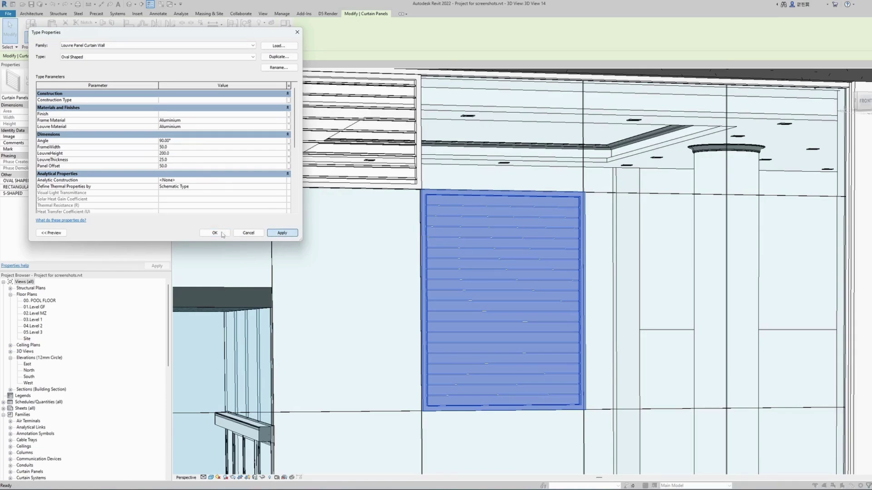
pyautogui.click(218, 232)
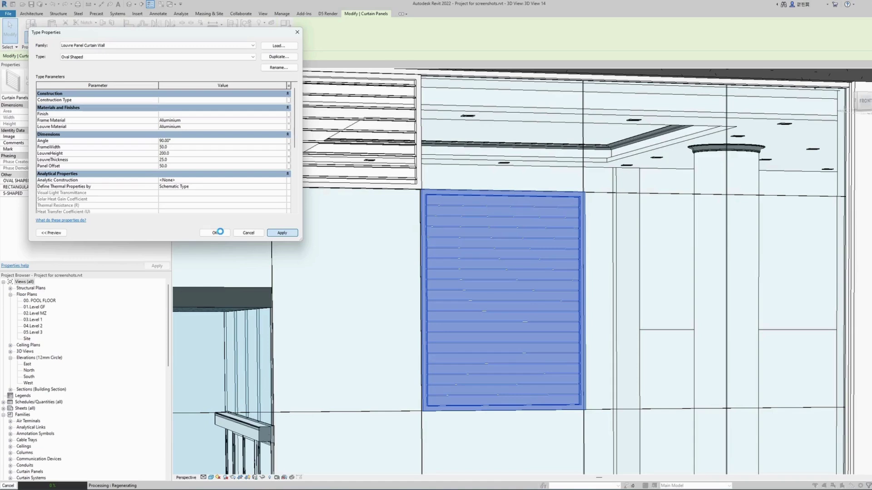
# Set the Oval Shaped louvre type's angle to 20° and its LouvreThickness to 75, applying the changes
pyautogui.click(182, 141)
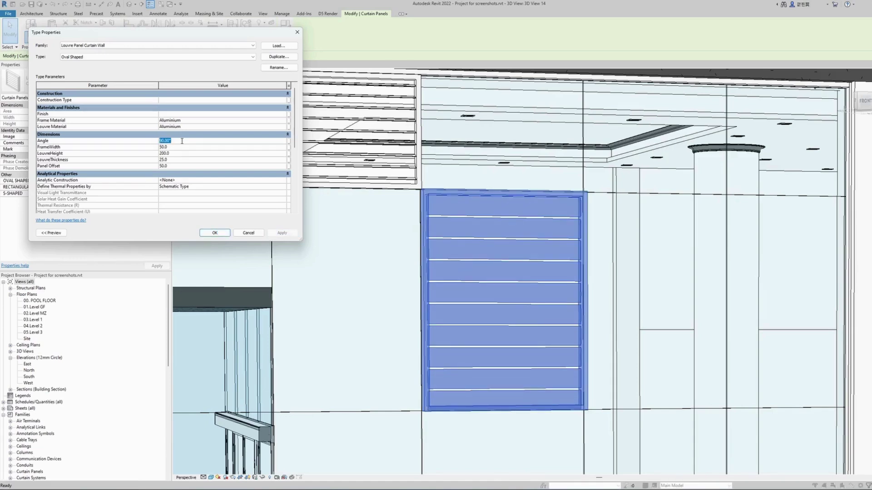
pyautogui.write('20')
pyautogui.click(179, 159)
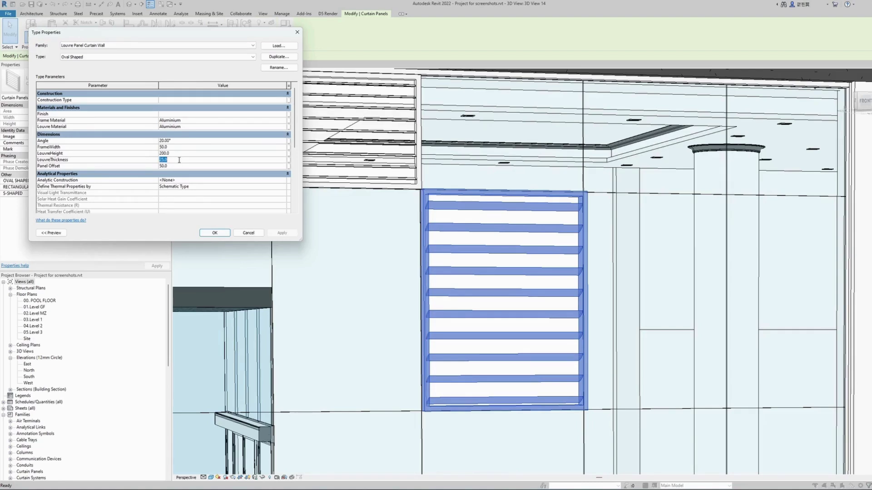
pyautogui.write('75')
pyautogui.click(214, 233)
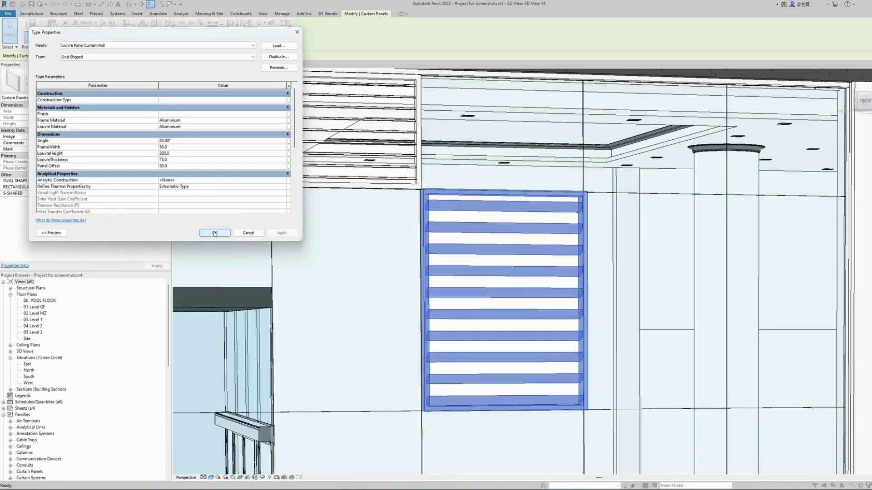
# Set the Oval Shaped type's LouvreThickness to 25 and its FrameWidth to 100, applying each value
pyautogui.click(180, 161)
pyautogui.write('25')
pyautogui.click(282, 233)
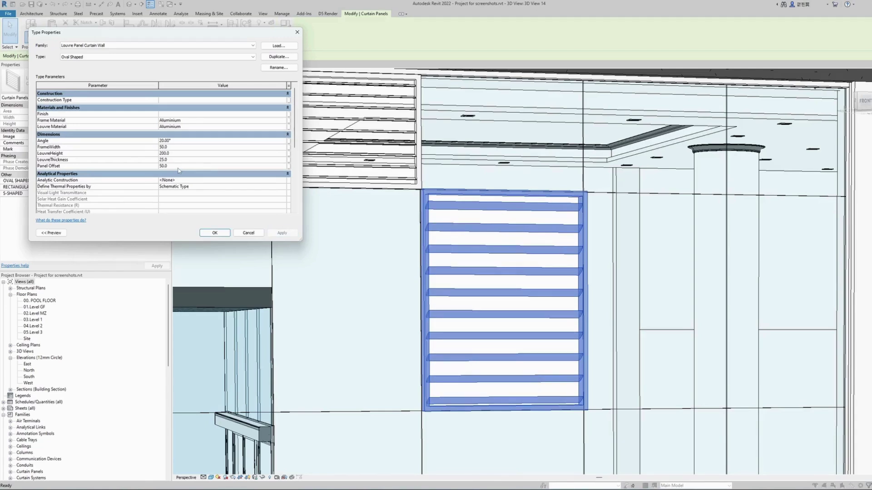
pyautogui.click(175, 147)
pyautogui.write('100')
pyautogui.click(282, 233)
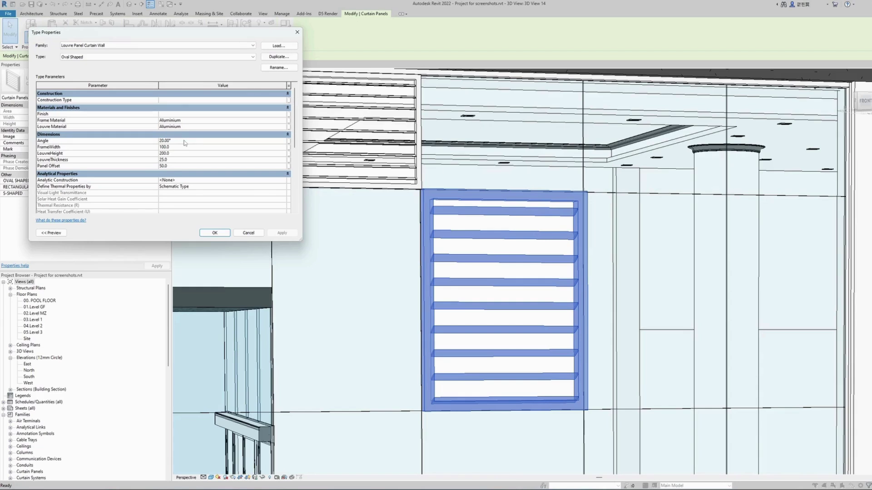
# Set the Oval Shaped louvre type's angle to 0°, apply it and close the type properties
pyautogui.click(184, 142)
pyautogui.write('0')
pyautogui.click(282, 233)
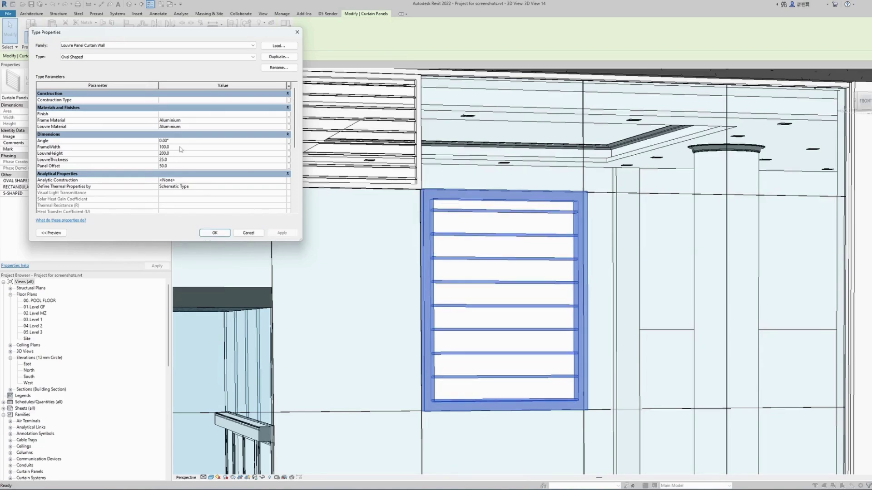
pyautogui.click(218, 232)
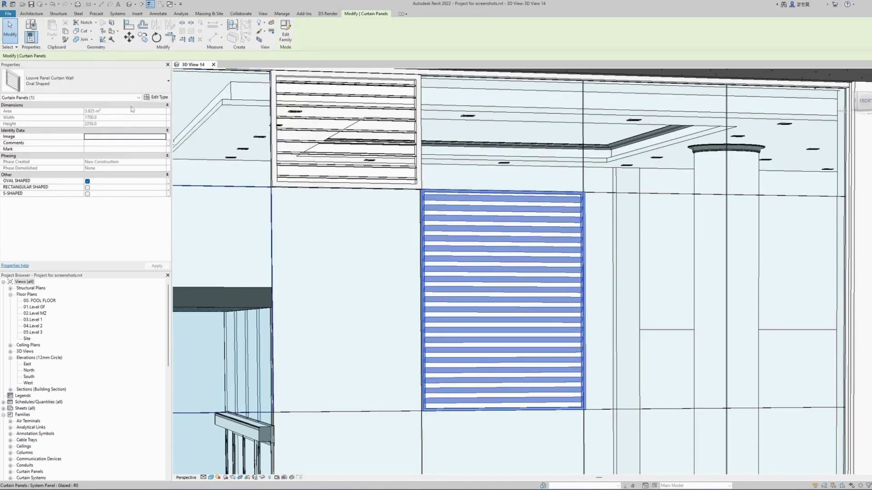
# Change the selected second-row louvre panel to the Rectangular Shaped type and inspect its slats up close
pyautogui.click(87, 82)
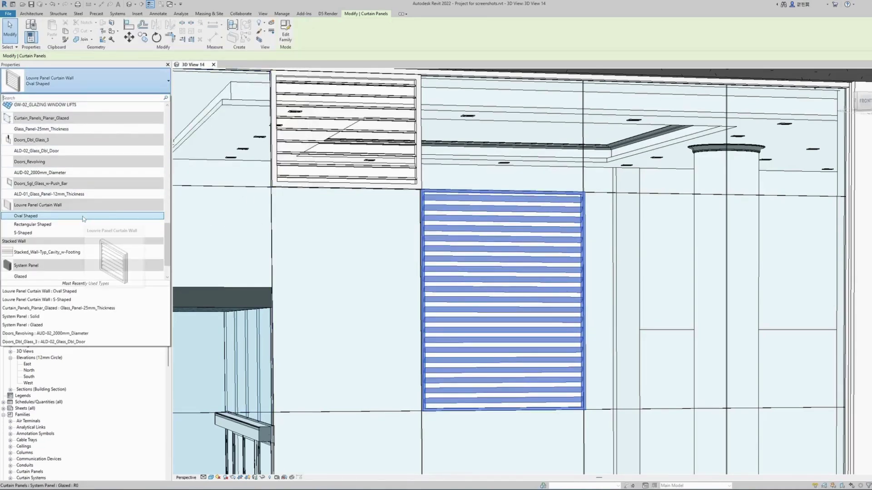
pyautogui.click(70, 225)
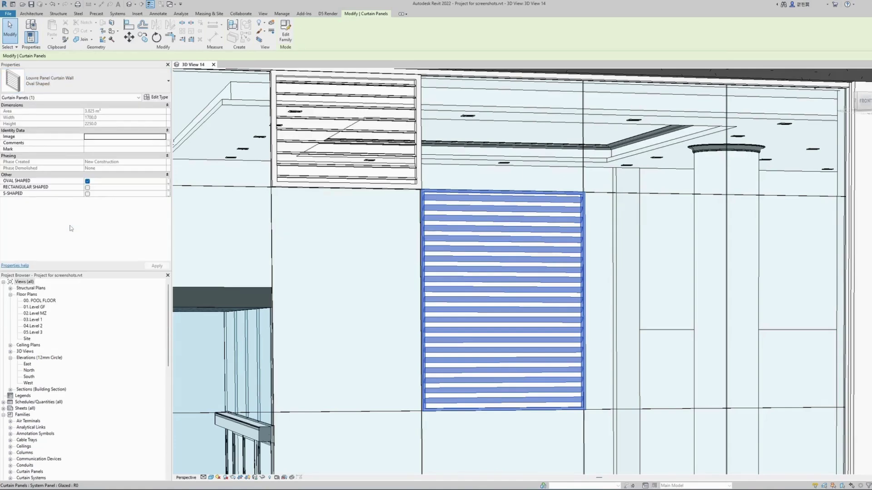
pyautogui.press('Escape')
pyautogui.scroll(5, 566, 203)
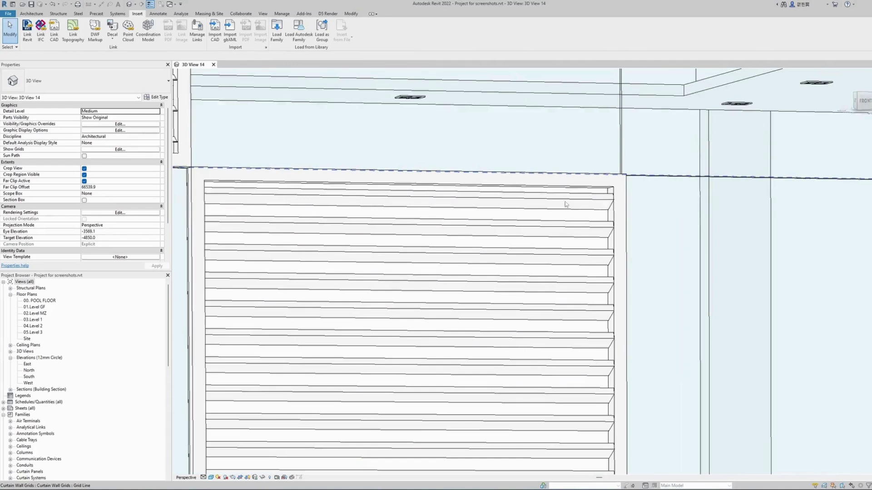
# Select the Rectangular Shaped louvre panel in the second row and change it to the S-Shaped Louvre Panel Curtain Wall type
pyautogui.click(565, 204)
pyautogui.press('Tab')
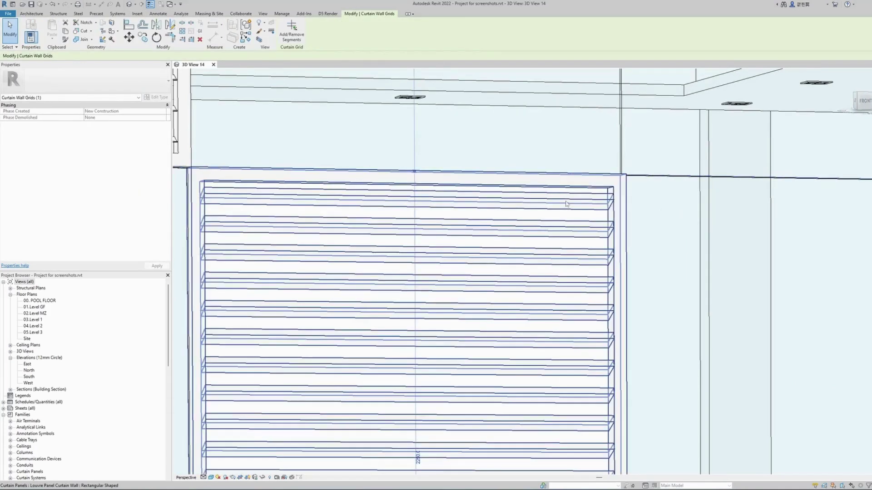
pyautogui.click(566, 203)
pyautogui.click(111, 82)
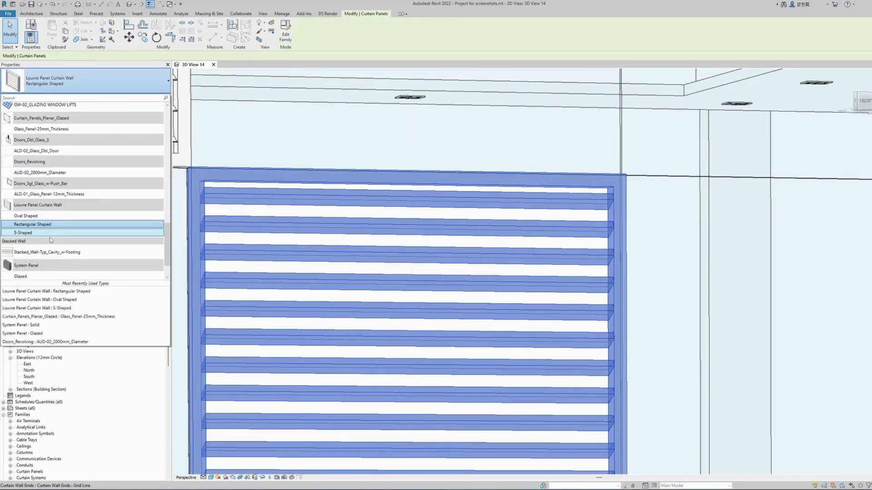
pyautogui.click(104, 236)
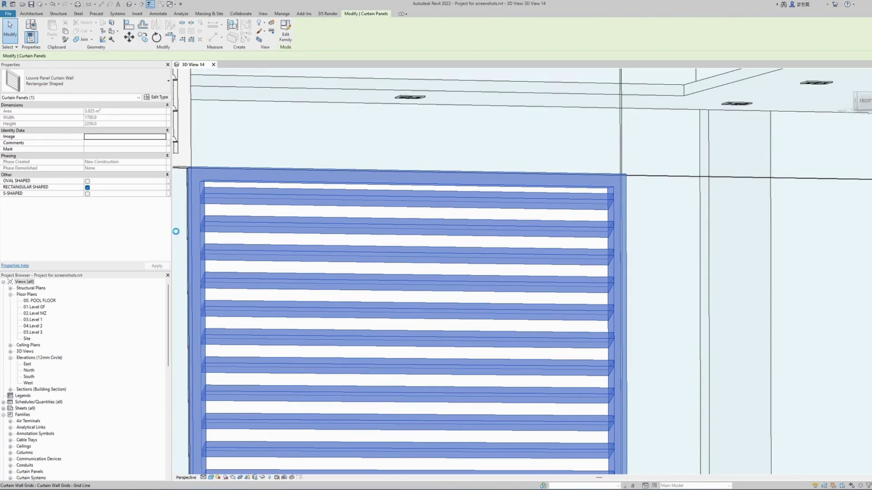
pyautogui.press('Escape')
pyautogui.scroll(-3, 482, 221)
pyautogui.scroll(-5, 483, 221)
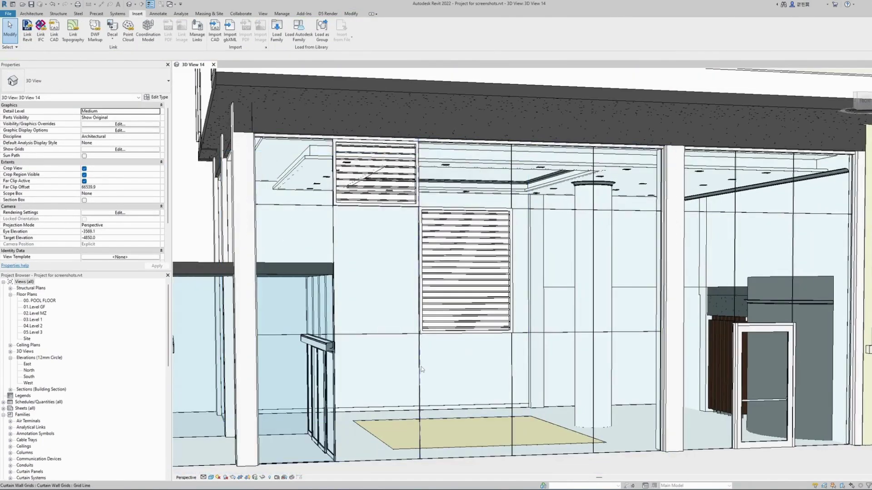
# Select the glazed curtain wall panel directly below the second-row louvre panel
pyautogui.press('Tab')
pyautogui.press('Tab')
pyautogui.click(421, 366)
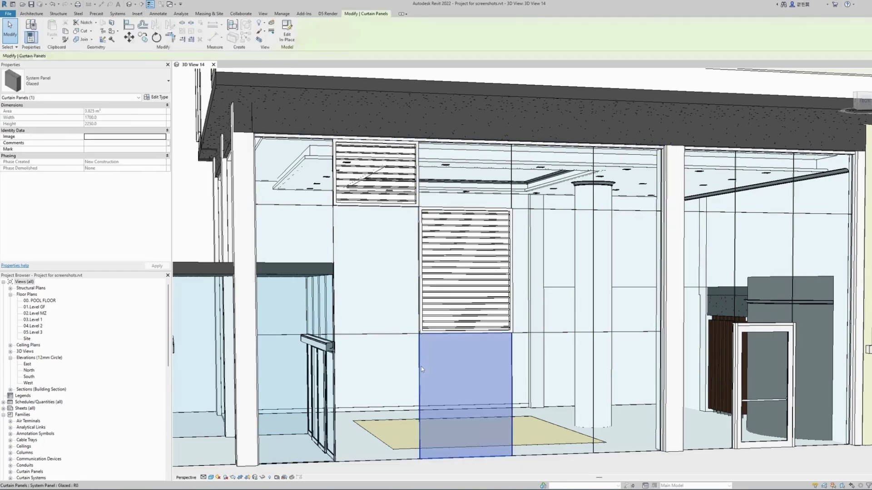